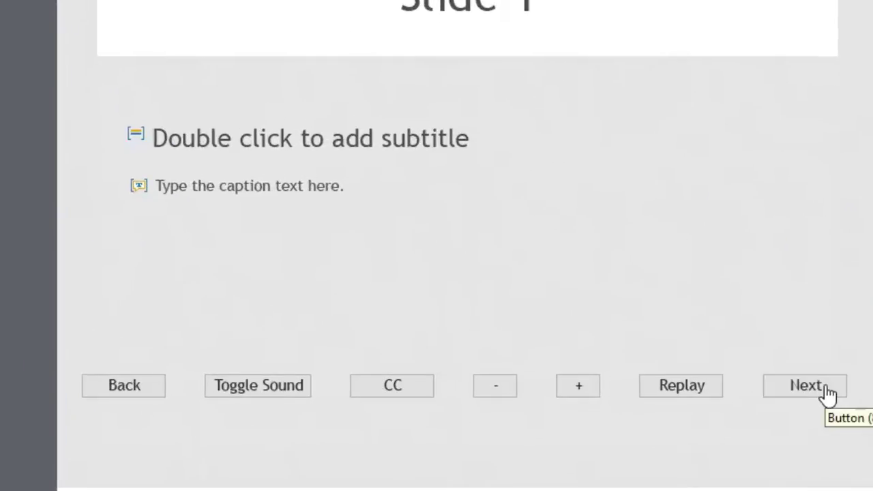
- Inspect the success actions of the Back and Next buttons on slide 1, and the Next button's timing
click(824, 387)
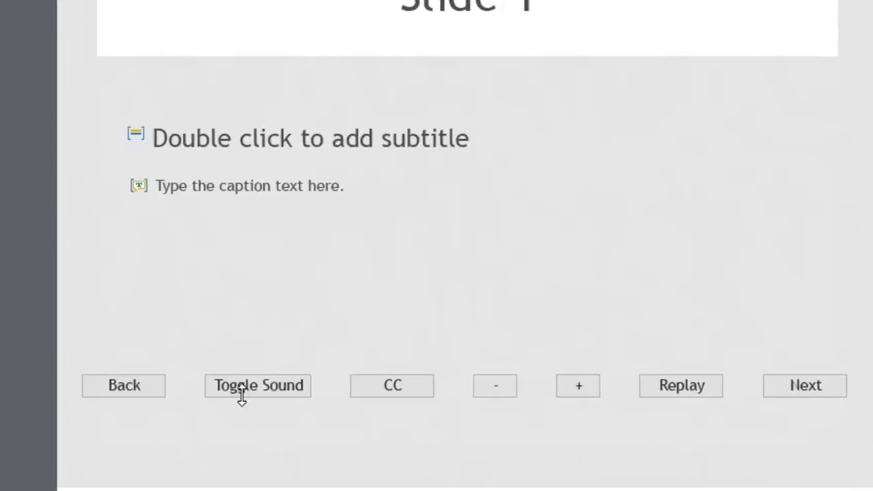
click(124, 390)
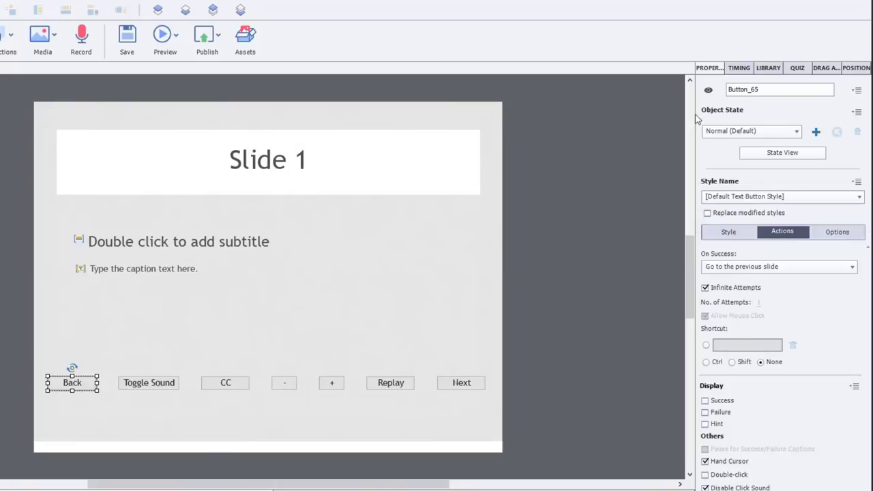
click(461, 382)
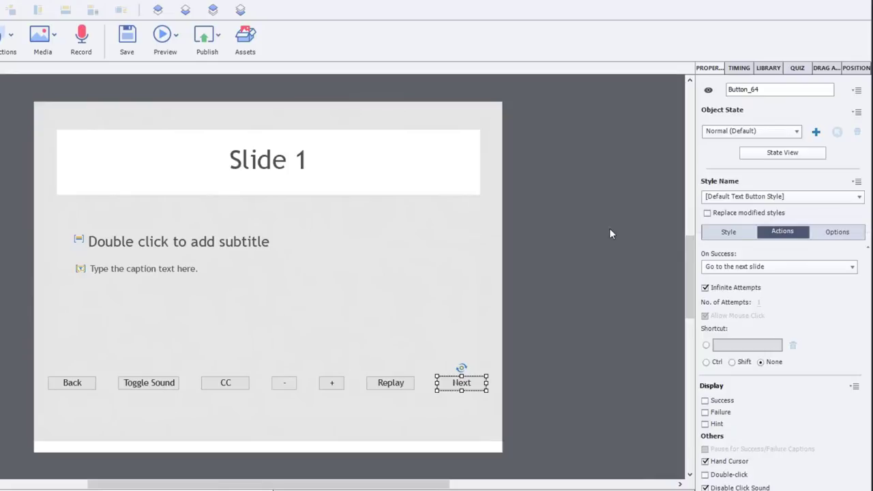
click(739, 68)
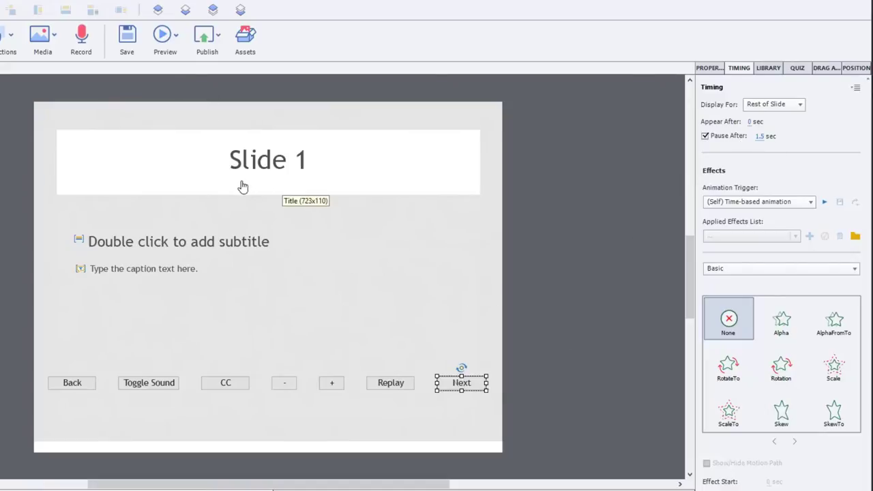
- Inspect the Toggle Sound button's timing and its Mute advanced action, then close the action
click(156, 384)
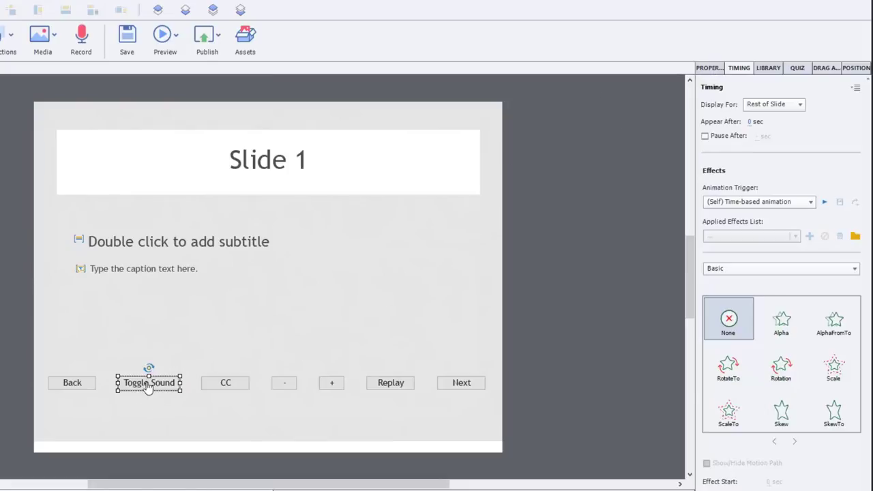
click(710, 68)
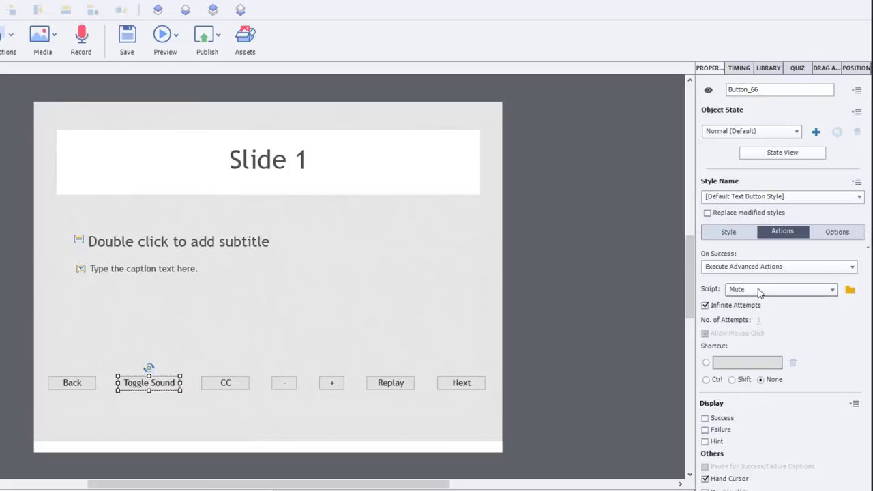
click(850, 292)
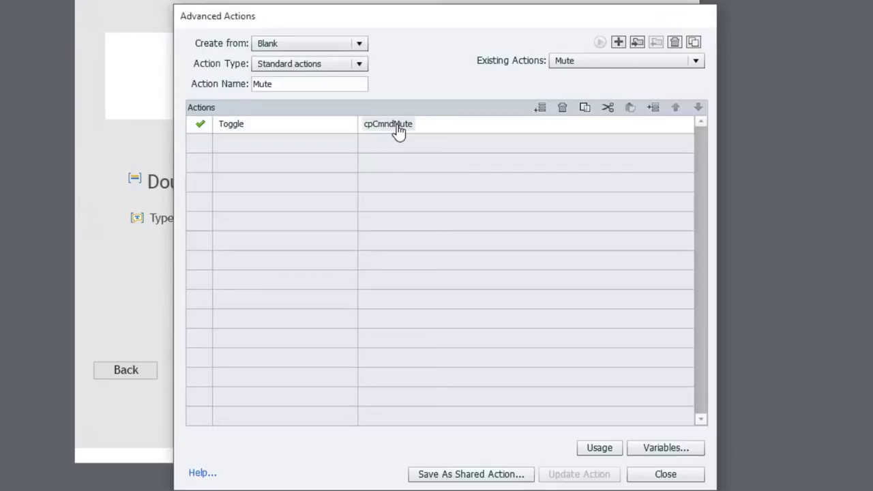
click(669, 476)
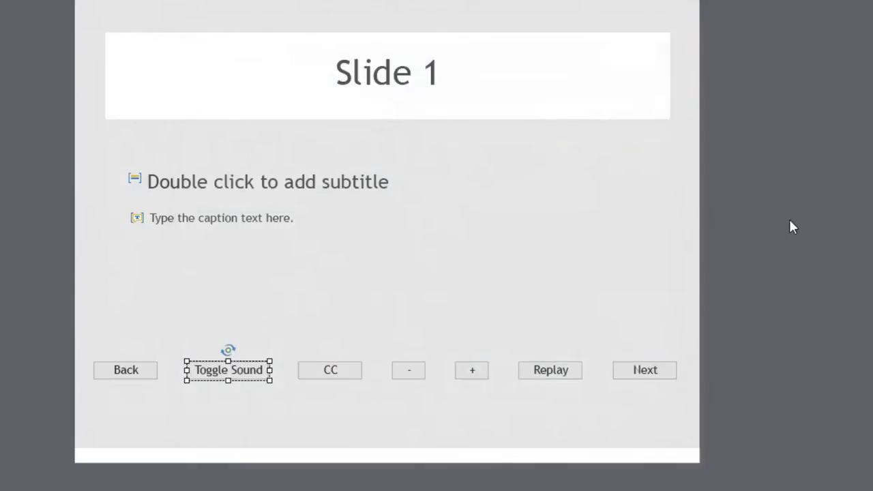
- Examine the Closed_Captions advanced action assigned to the CC button and close it
click(337, 377)
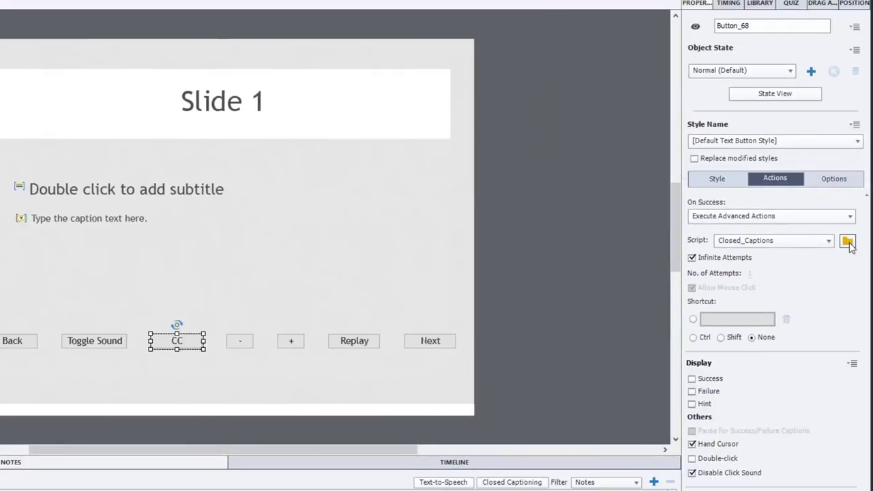
click(848, 242)
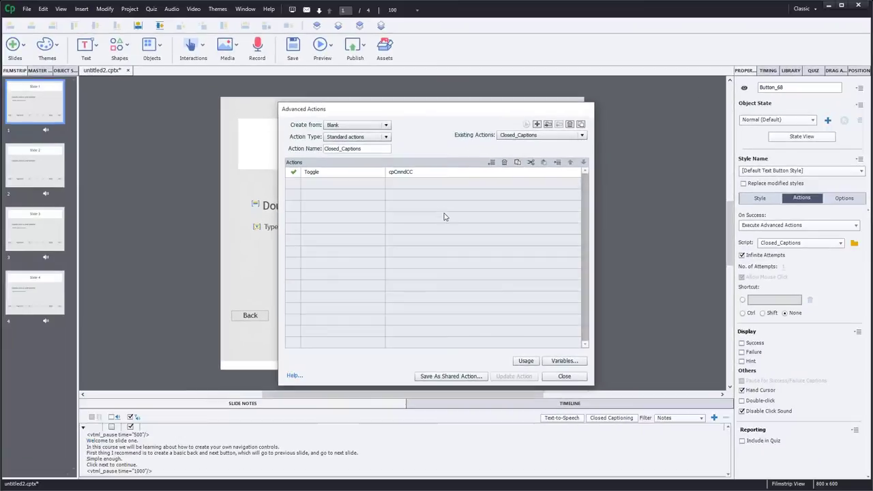
click(564, 376)
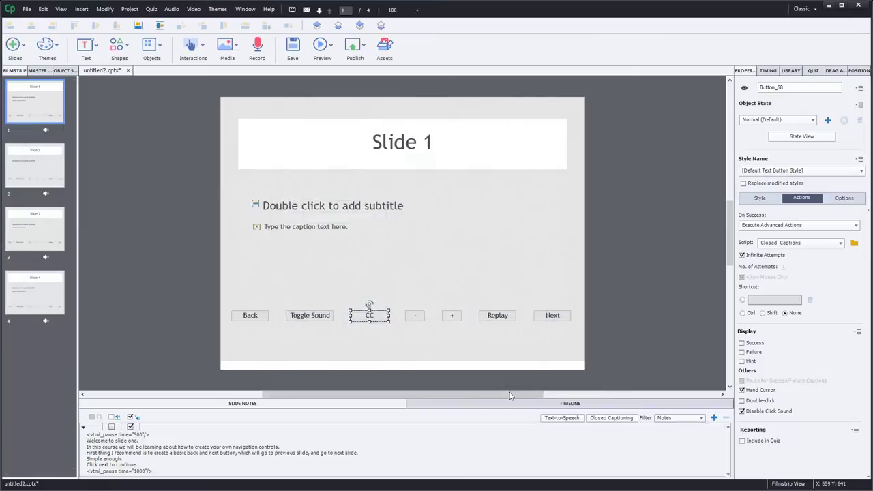
- Inspect the scripts assigned to the minus and plus volume buttons and open the Volume_Plus advanced action
click(223, 365)
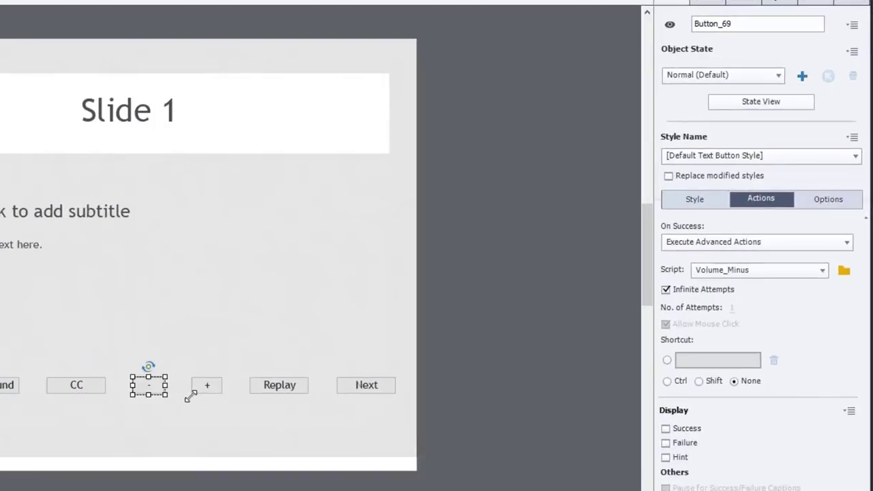
click(209, 388)
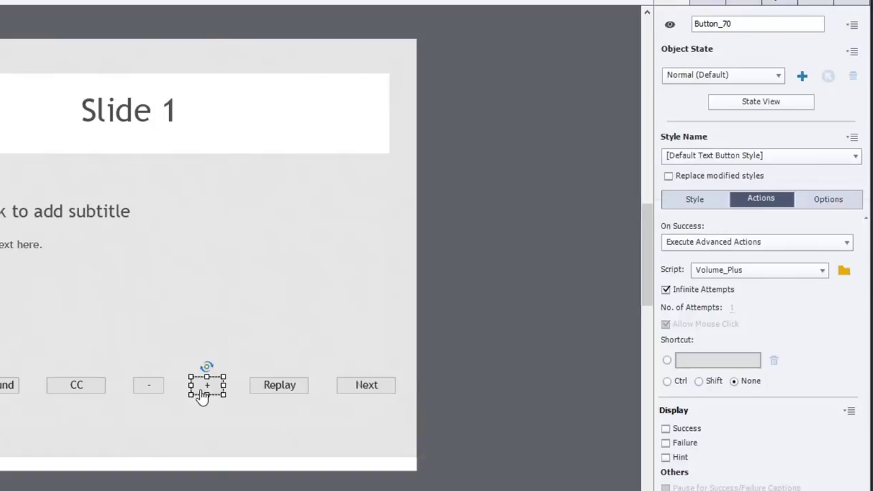
click(845, 272)
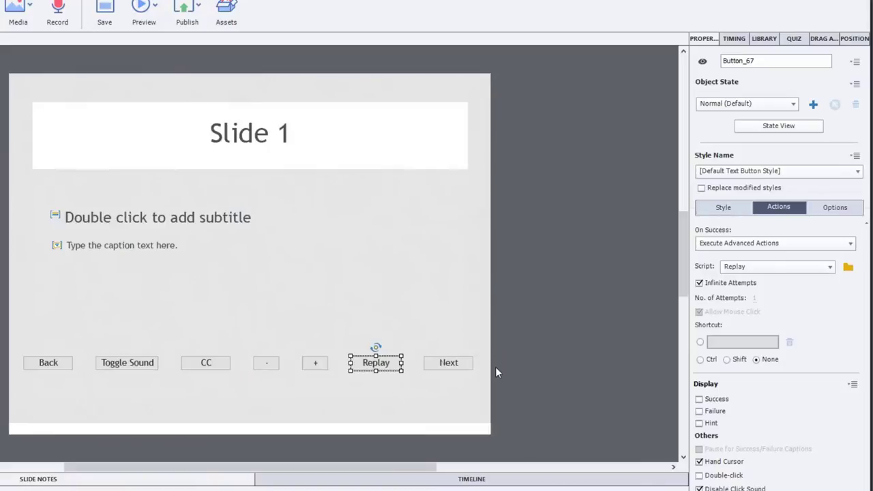
- Examine the Capture_Opening_Frame advanced action that runs when slide 1 is entered, and close it
click(518, 333)
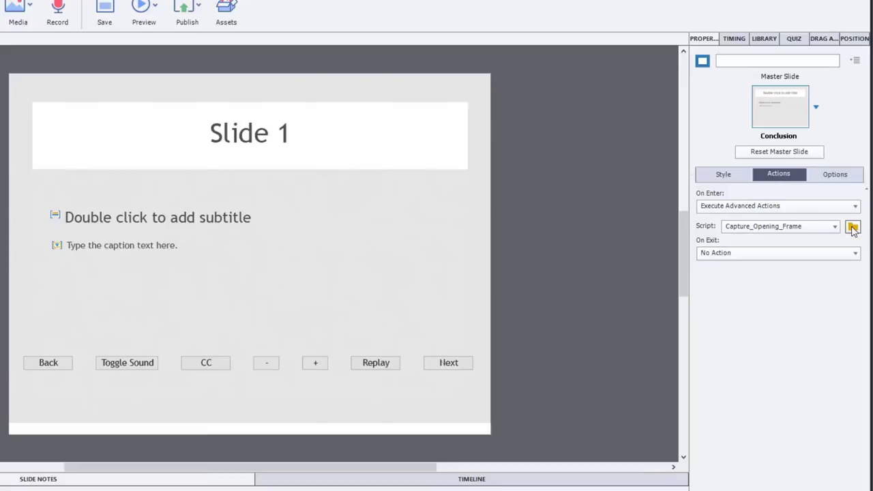
click(852, 227)
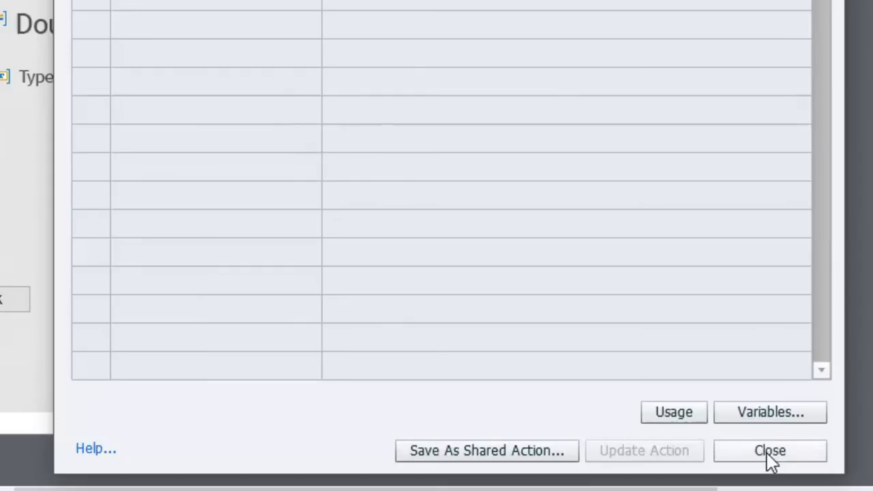
click(770, 451)
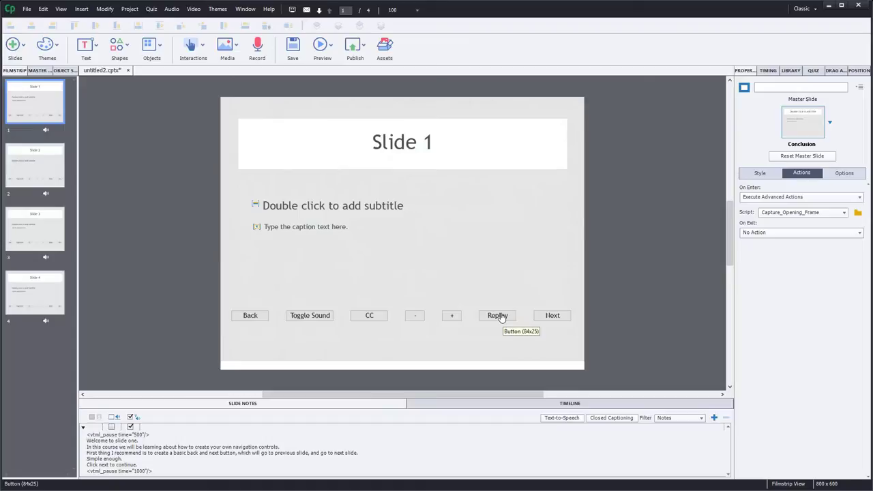
- Examine the Replay button's Replay advanced action, close it, and deselect the button
click(500, 319)
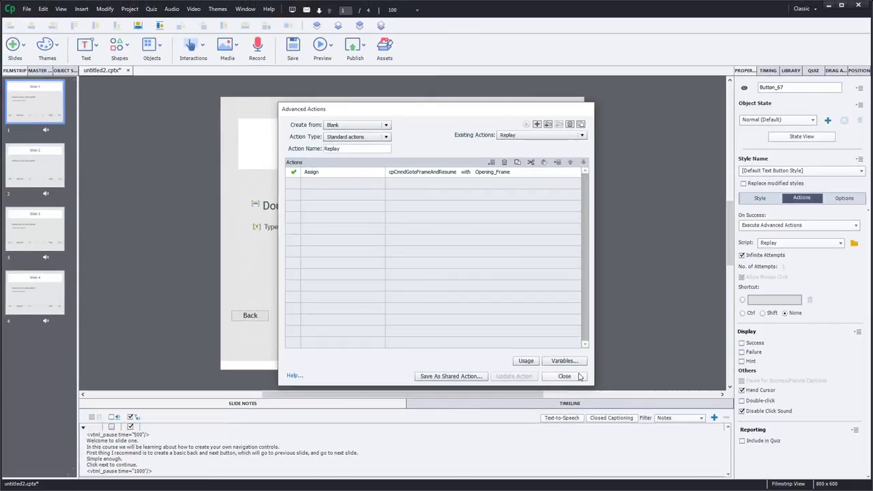
click(581, 363)
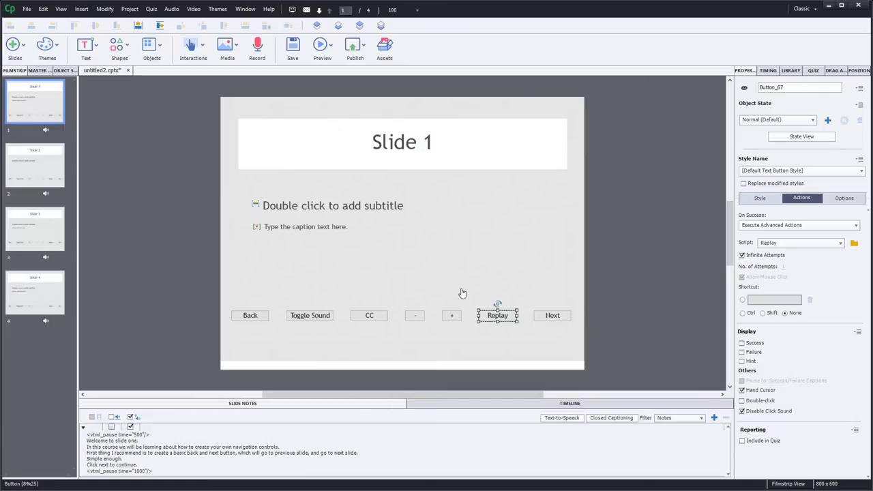
click(146, 101)
- Preview the whole project and test the Toggle Sound button on slide 1 twice
click(329, 46)
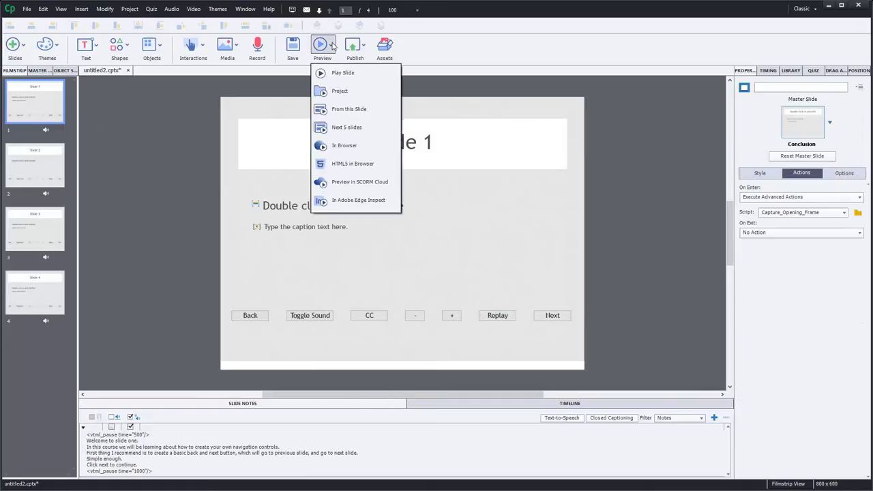
click(339, 91)
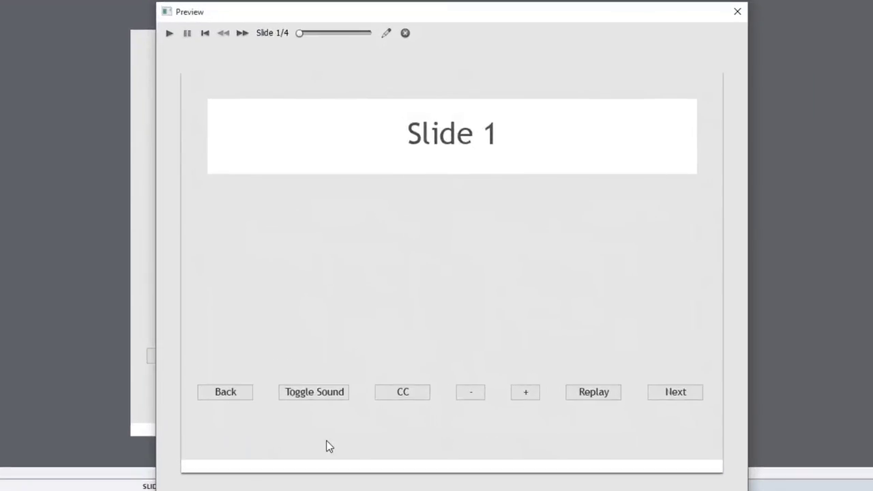
click(312, 395)
click(319, 397)
- Test the CC button on slide 1 of the preview by switching closed captions on and off repeatedly
click(409, 399)
click(409, 399)
click(409, 399)
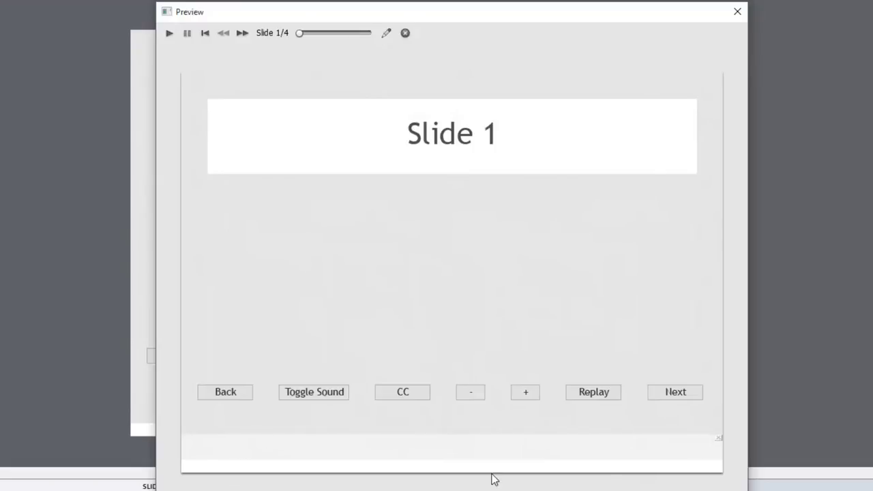
click(400, 400)
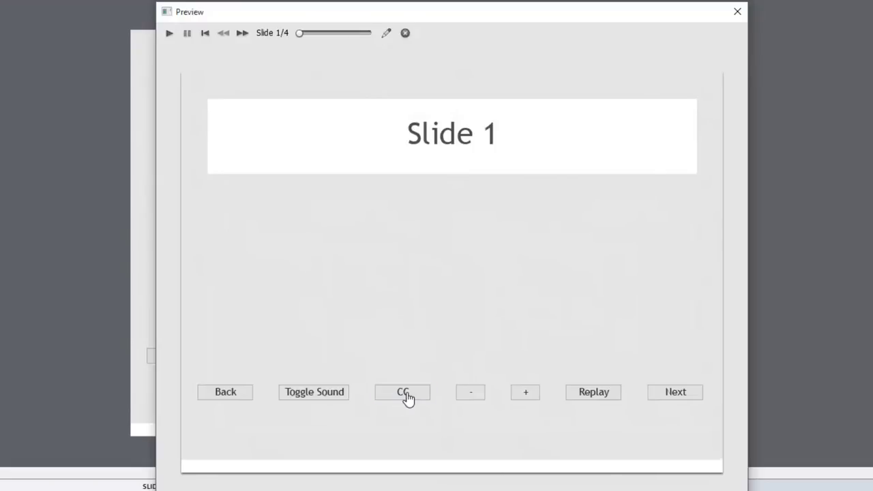
click(407, 399)
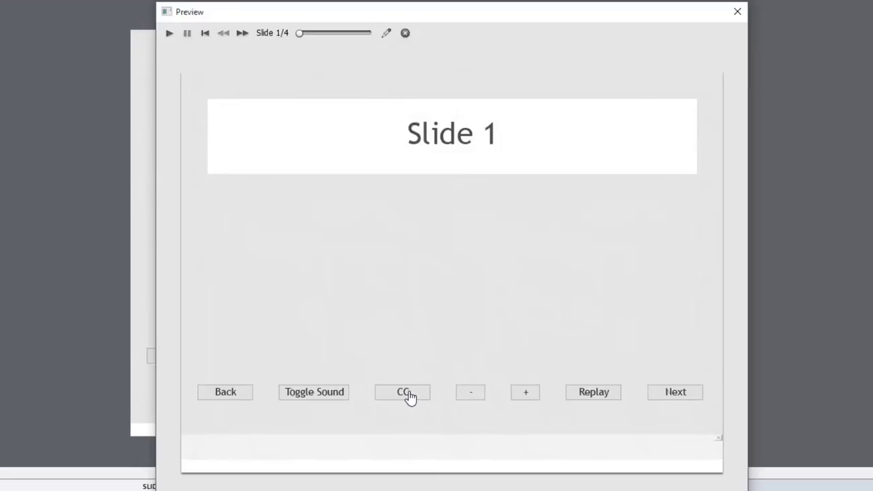
click(408, 397)
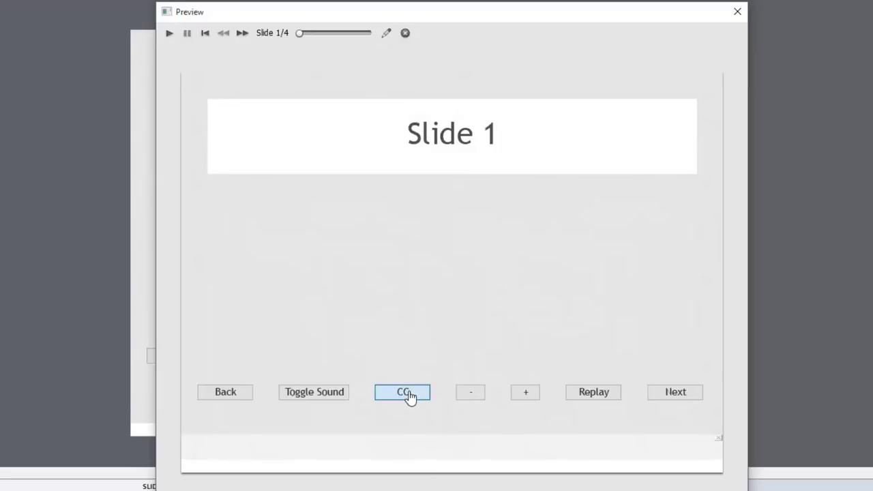
- Advance the preview to slide 2 and test its sound toggle, then lower and raise the volume several times
click(674, 399)
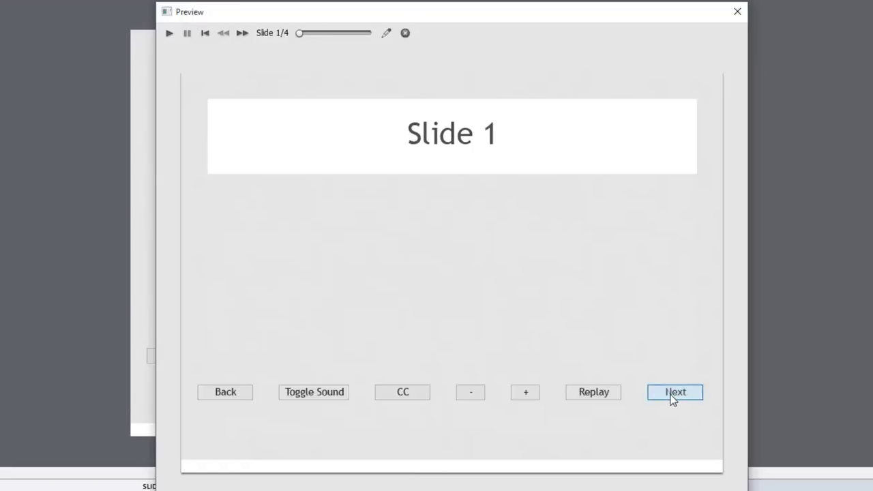
click(322, 395)
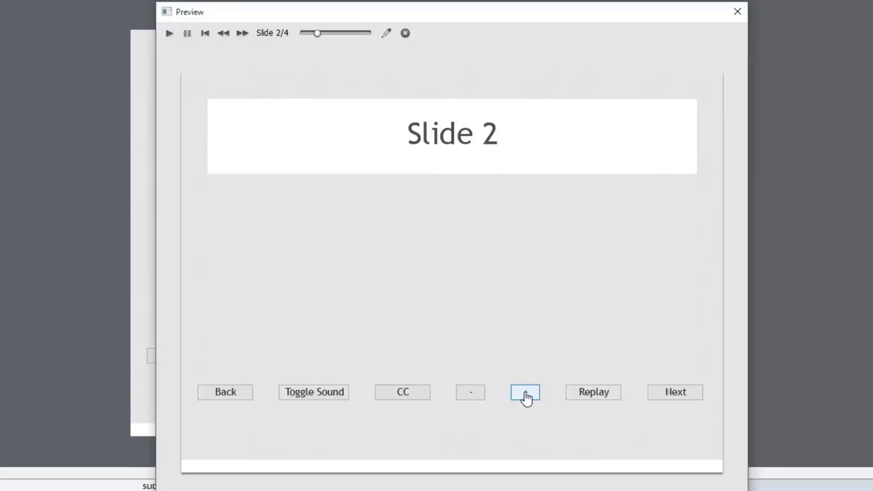
click(471, 395)
click(470, 395)
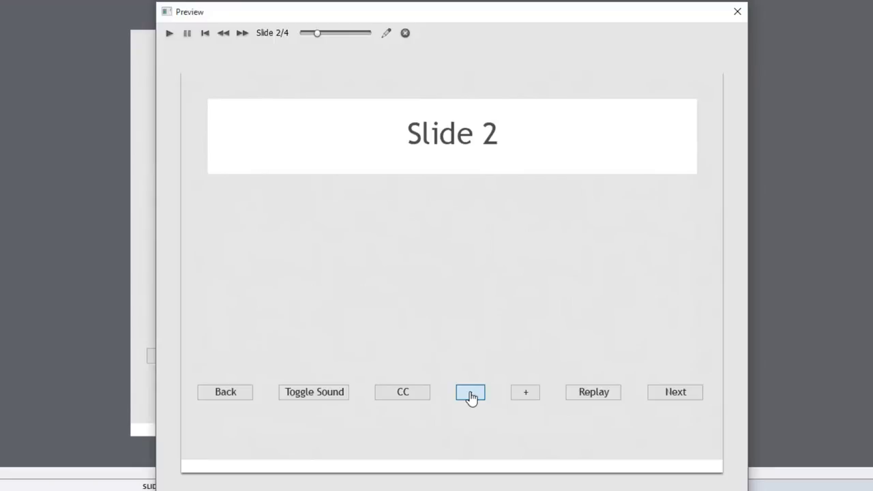
click(471, 395)
click(471, 394)
click(470, 395)
click(525, 395)
click(525, 395)
click(525, 394)
- Advance the preview to slide 3 and replay the slide several times
click(681, 400)
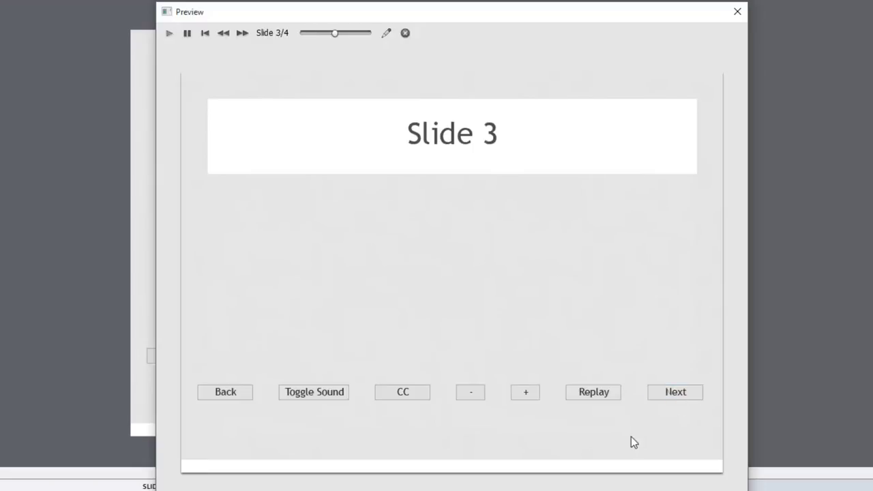
click(598, 402)
click(598, 398)
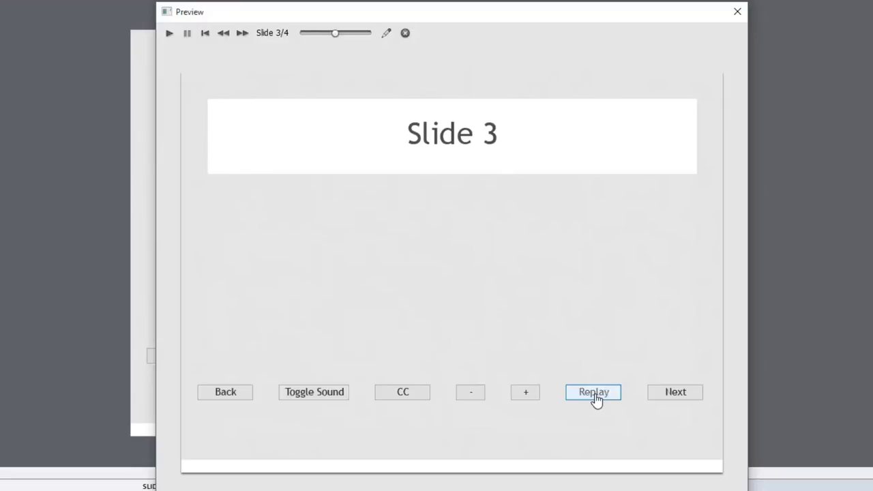
click(595, 399)
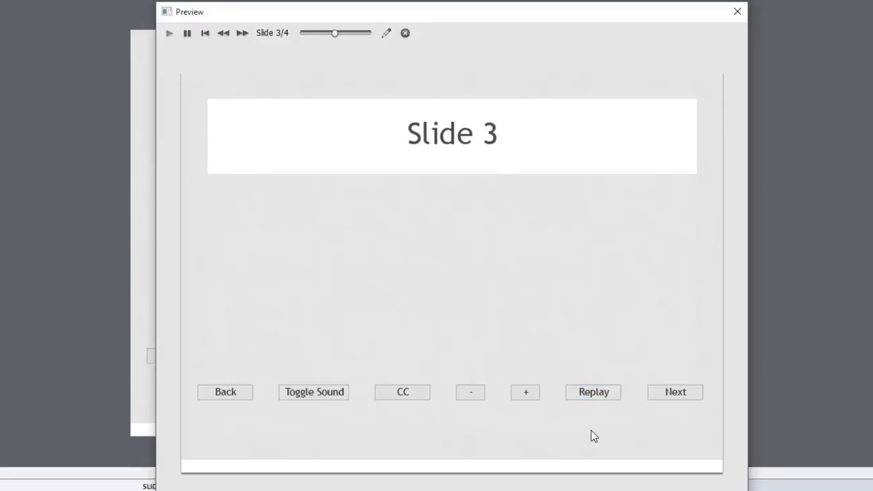
- Advance the preview to slide 4, replay the slide, and close the preview
click(663, 398)
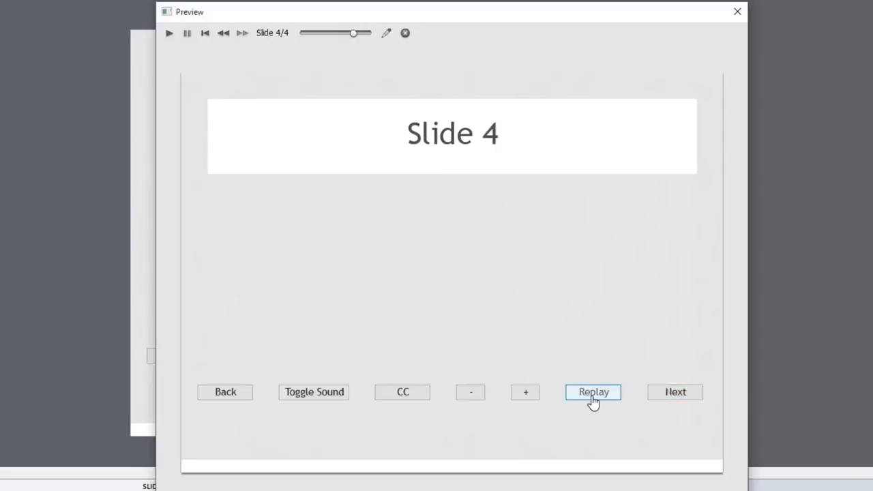
click(593, 401)
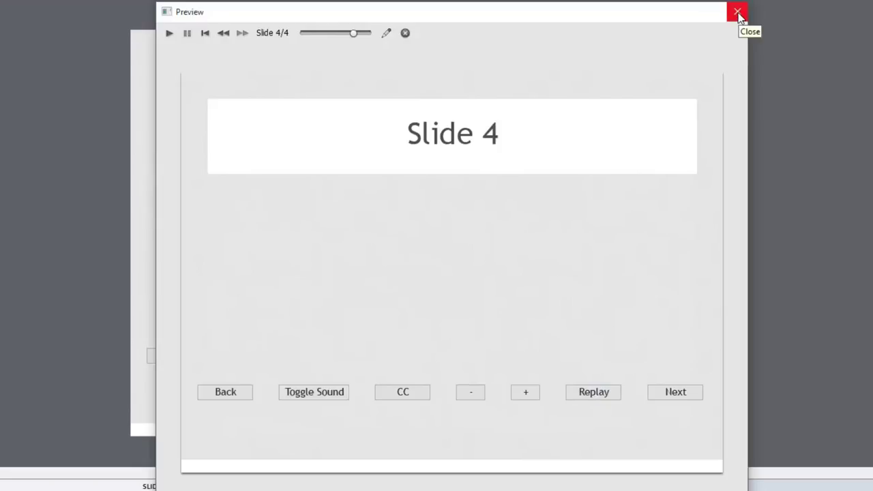
click(738, 13)
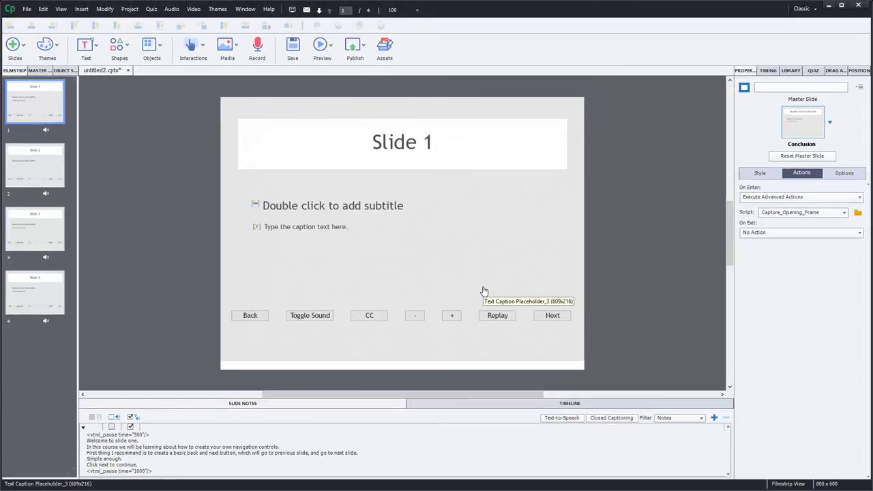